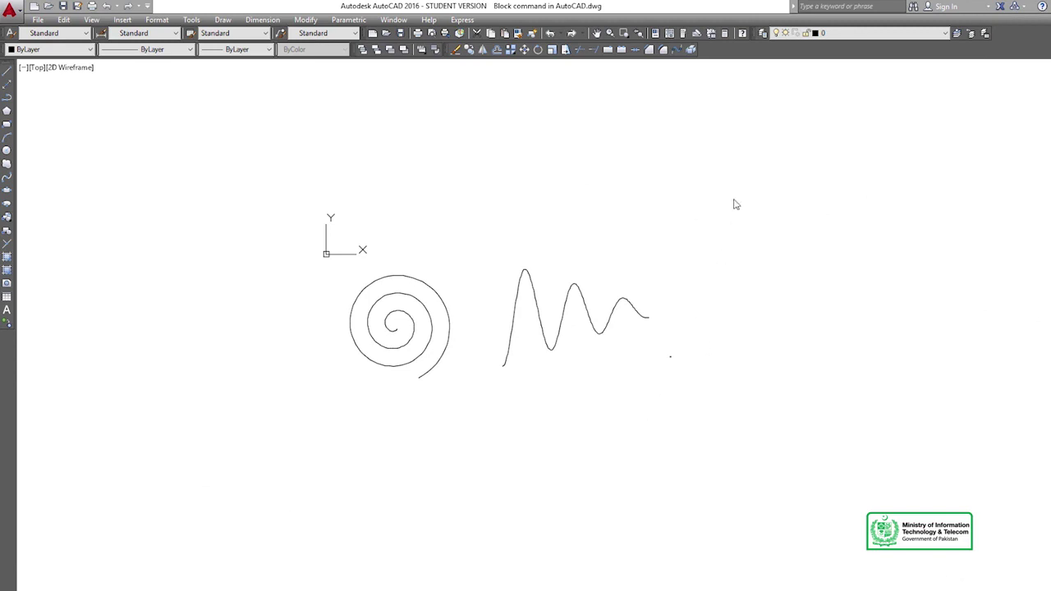
- Erase the spiral, the wave-shaped curve and the small object beside them from the drawing
click(761, 199)
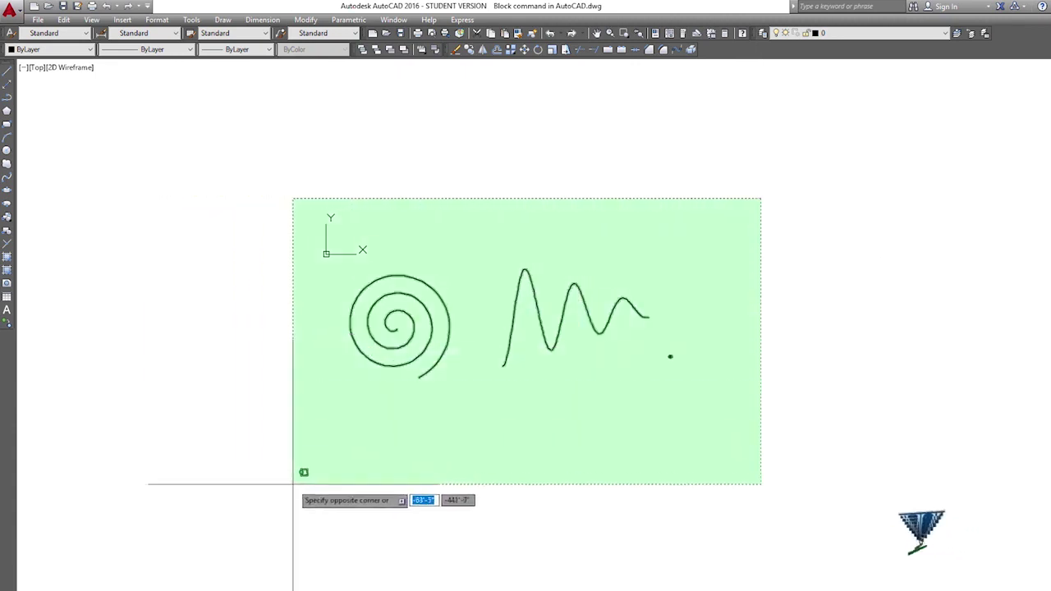
click(293, 485)
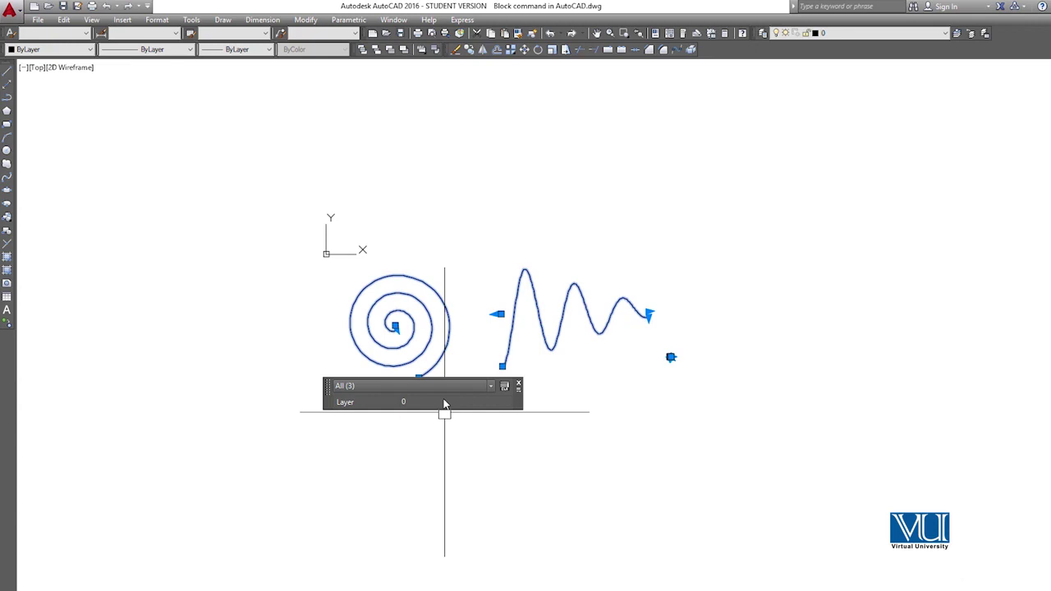
key(Delete)
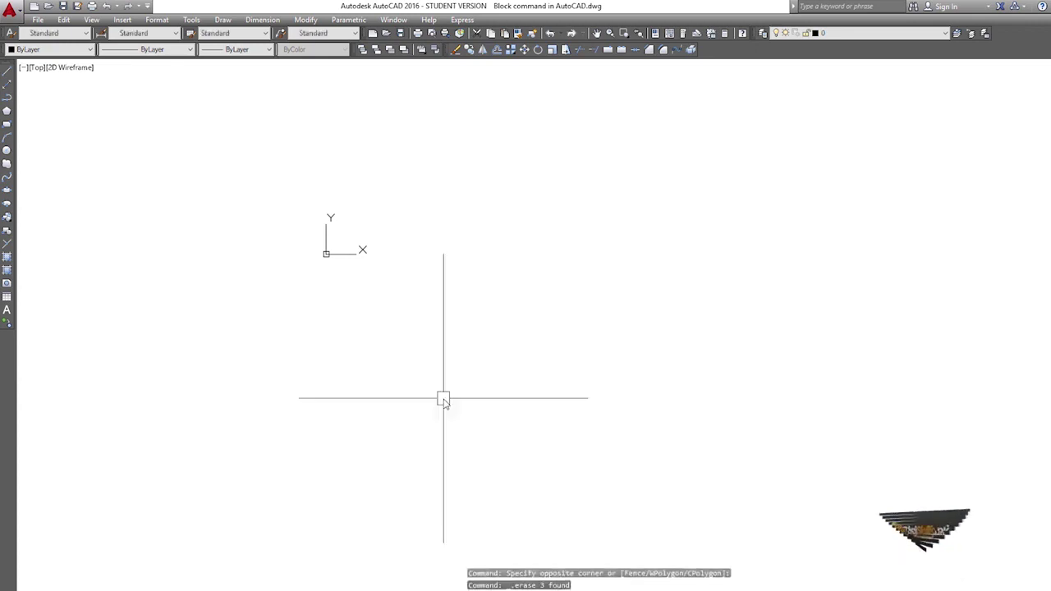
scroll(444, 400, up, 3)
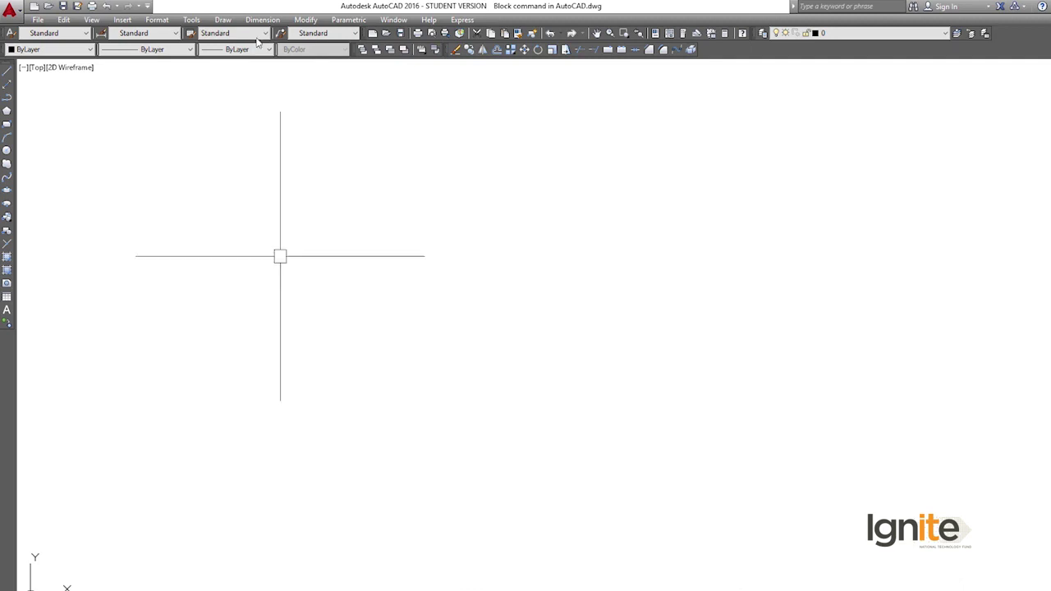
click(223, 19)
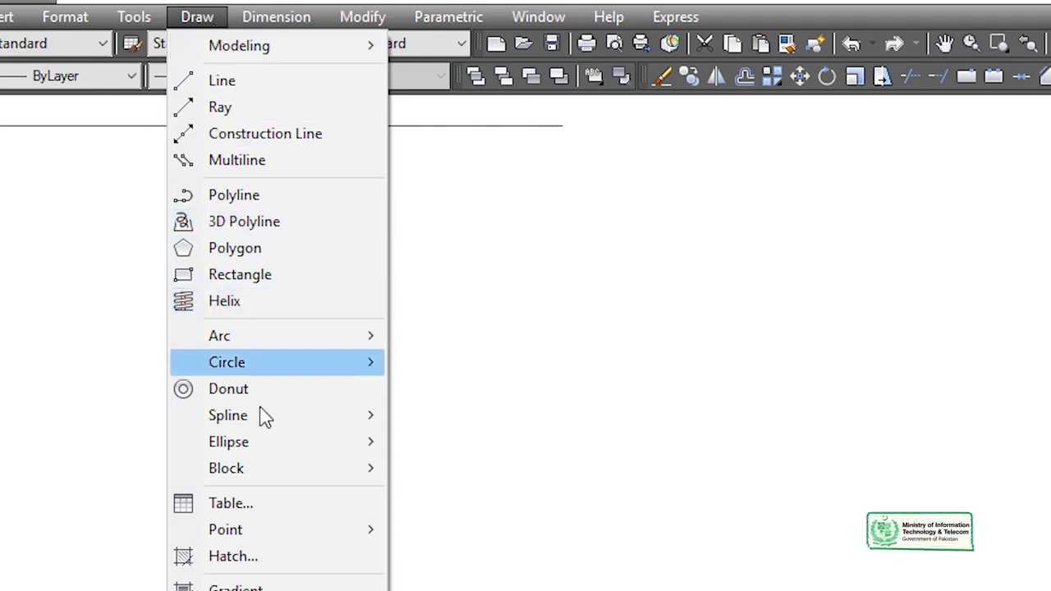
mouse_move(250, 542)
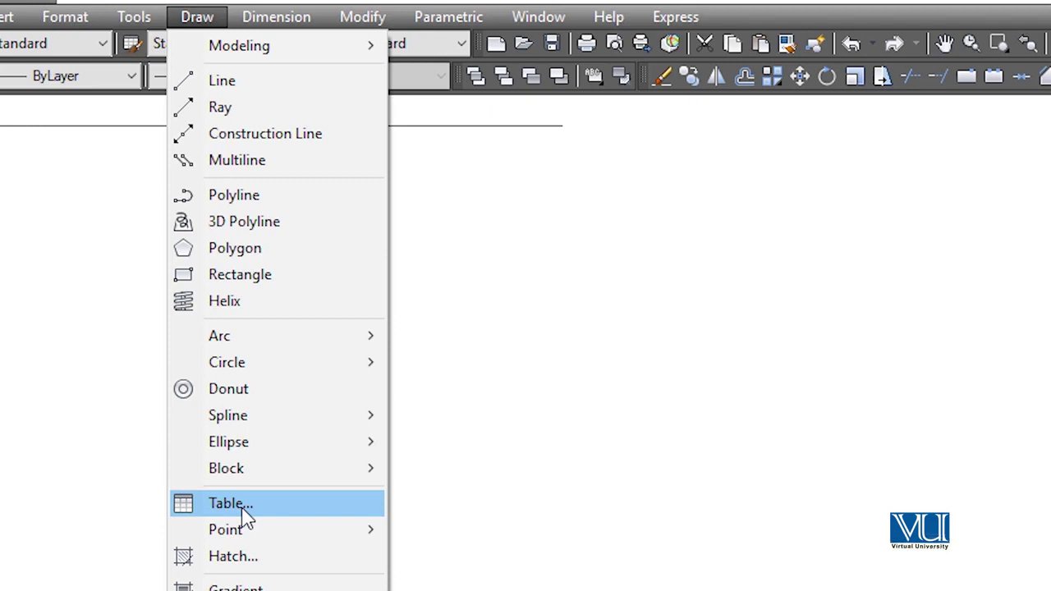
click(243, 505)
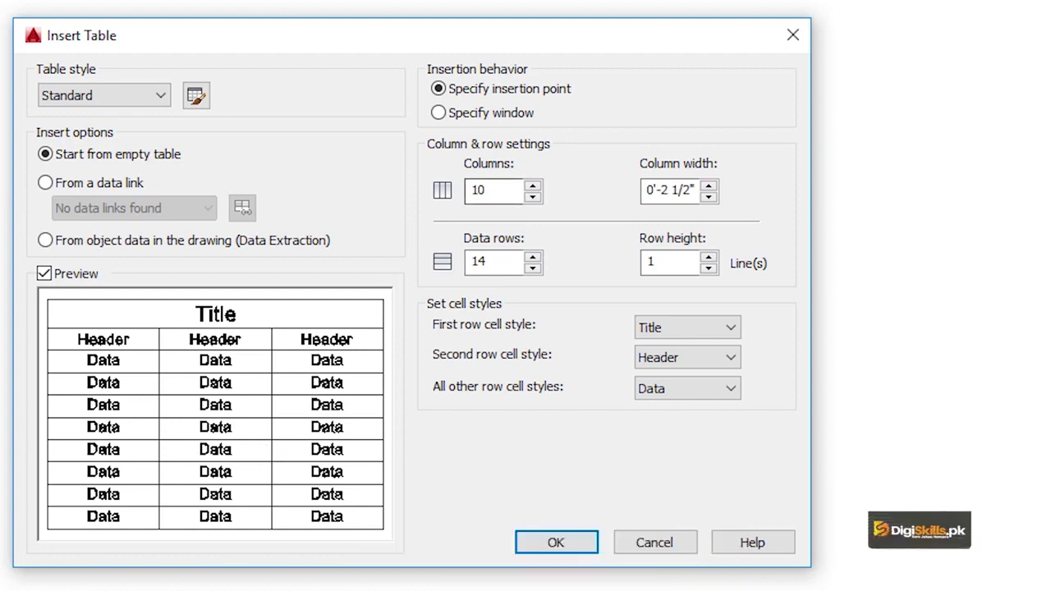
click(793, 35)
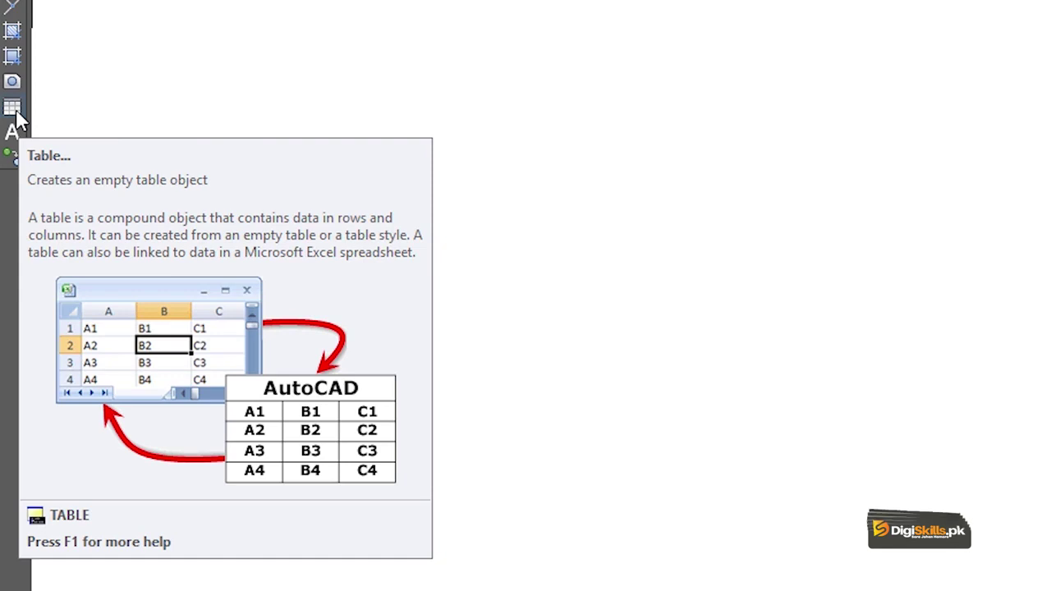
click(16, 115)
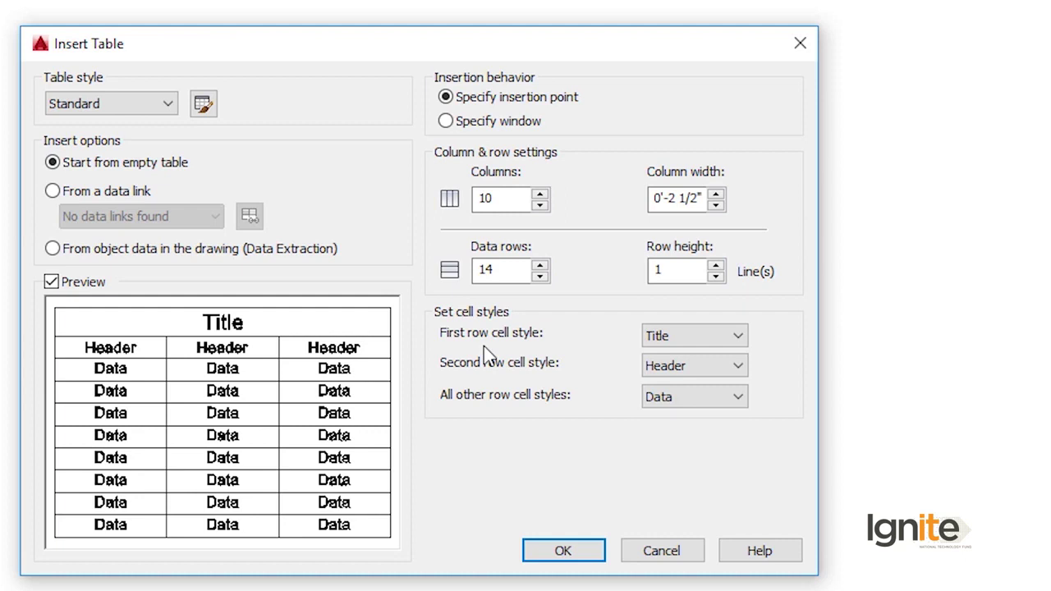
click(800, 43)
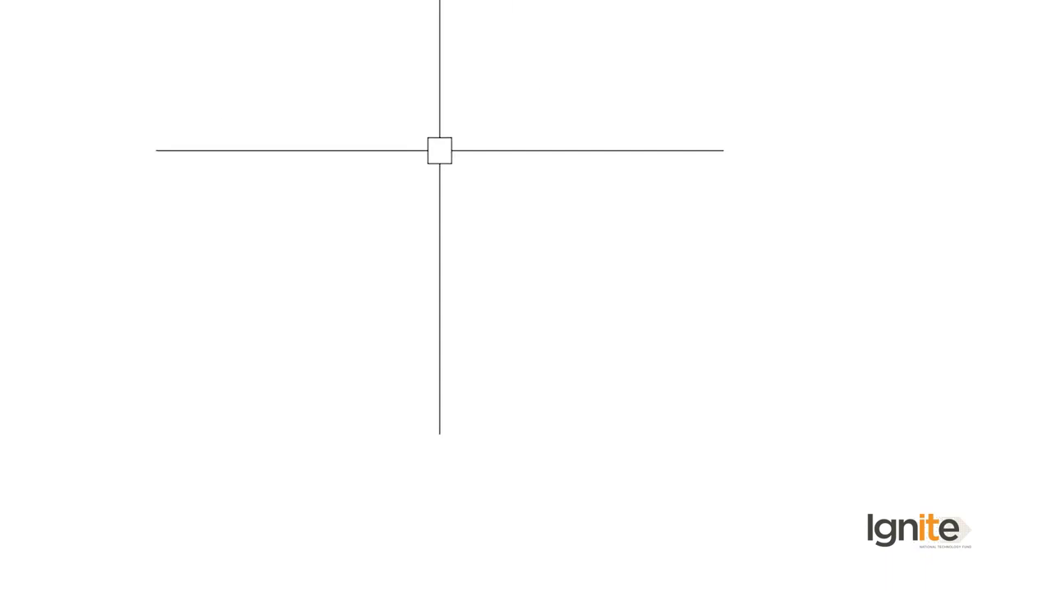
- Start the TABLE command to open the table insertion settings, and toggle the preview off and back on
text(Ta)
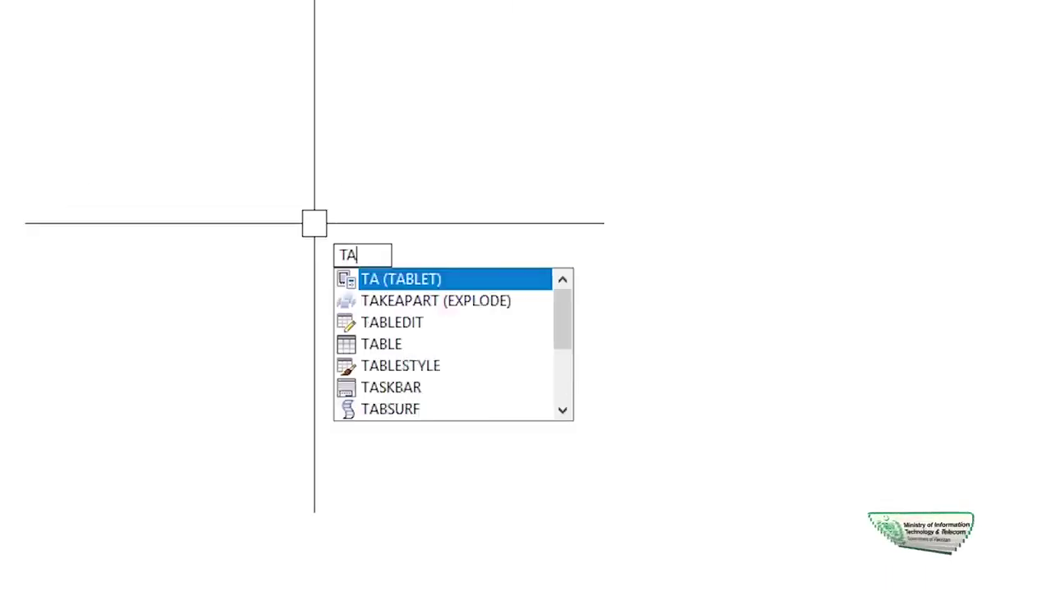
click(381, 345)
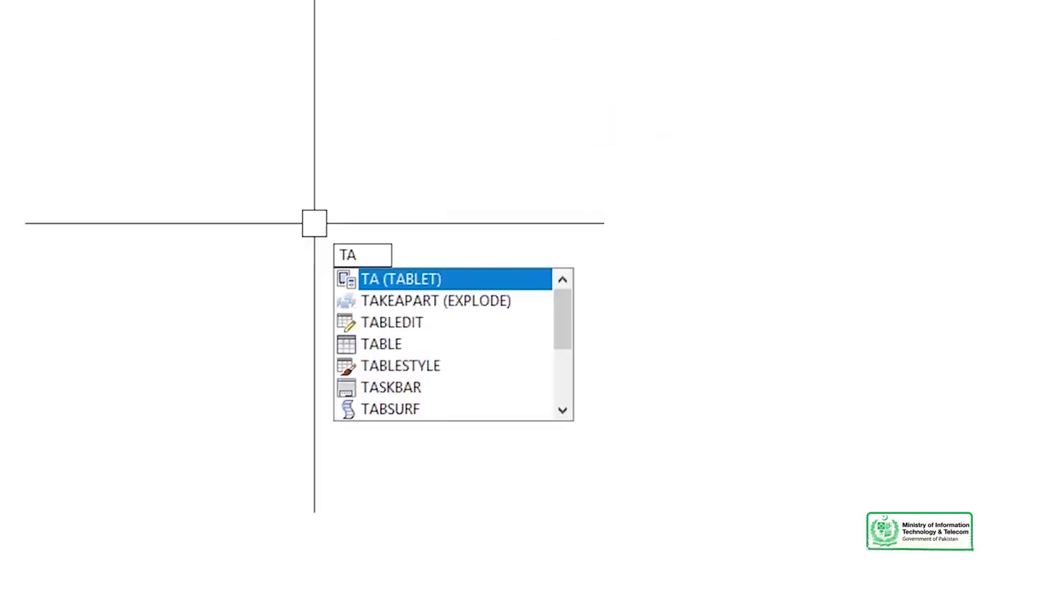
text(BLEDIT)
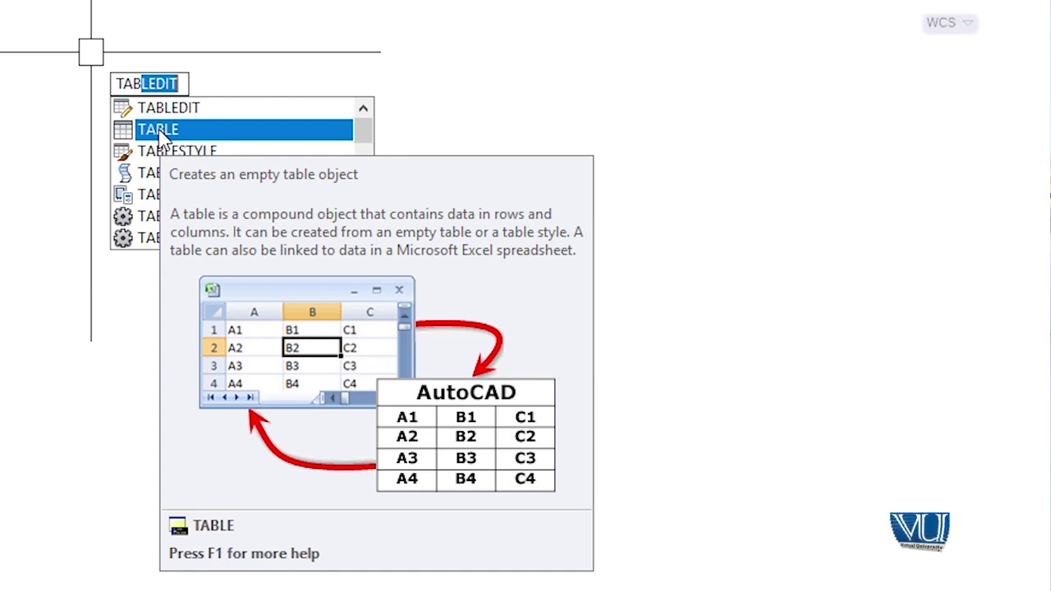
click(161, 138)
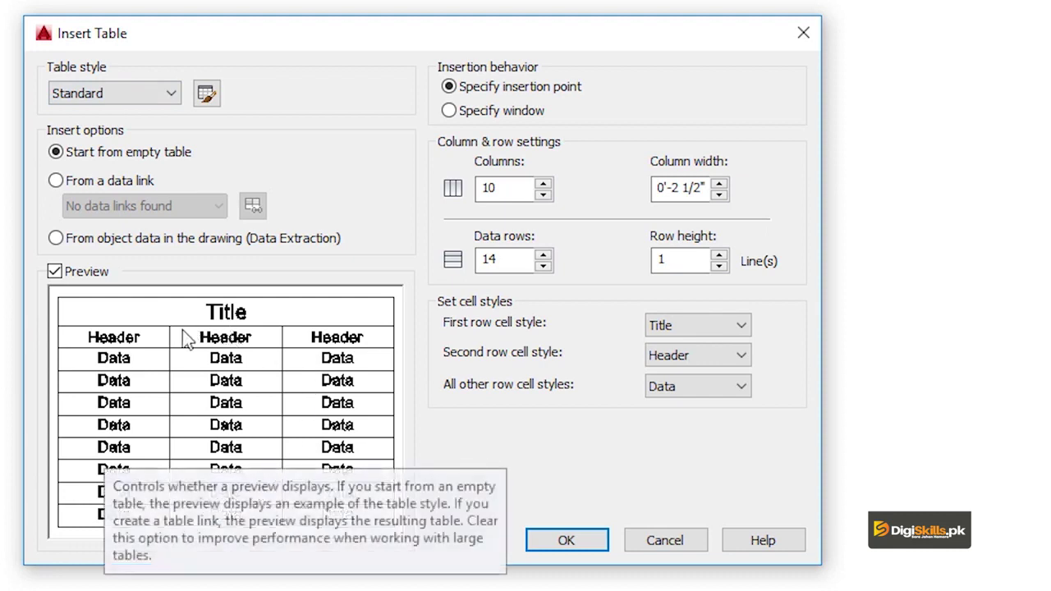
click(55, 274)
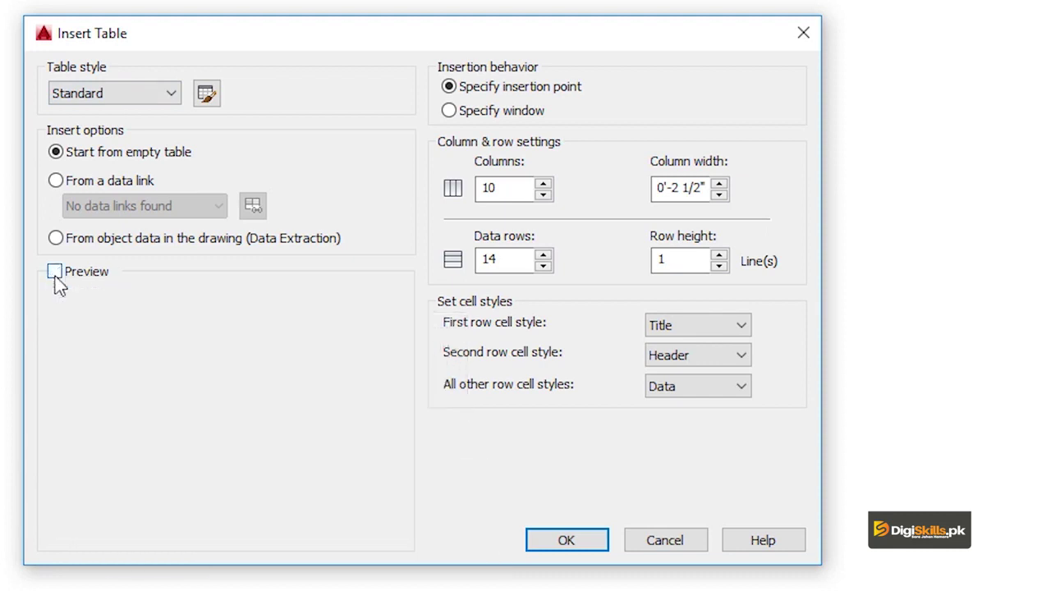
click(55, 279)
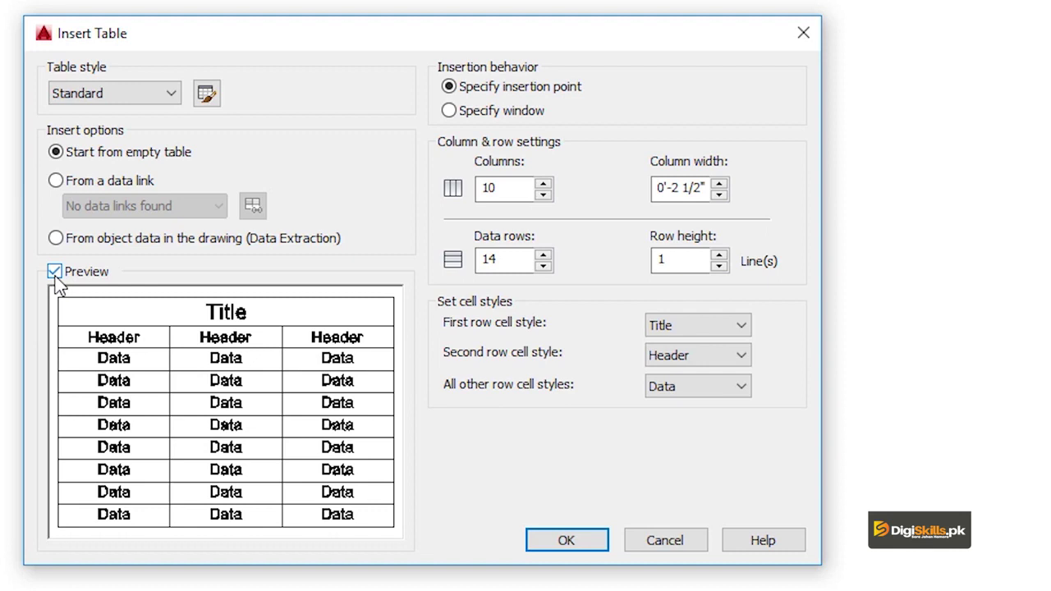
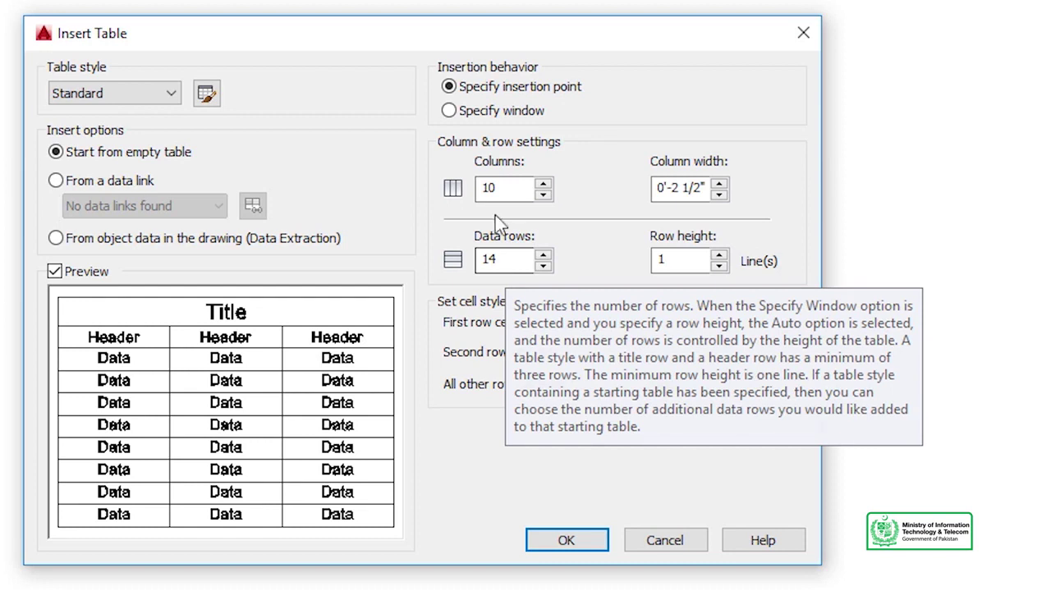
- Set the new table to 8 columns and 10 data rows
double_click(516, 182)
key(BackSpace)
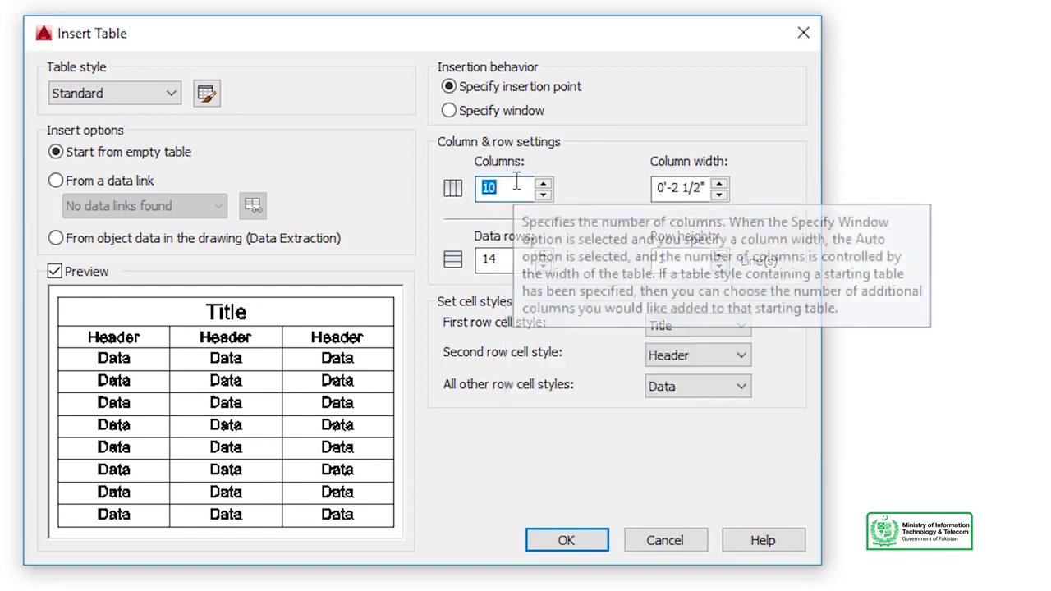
text(8)
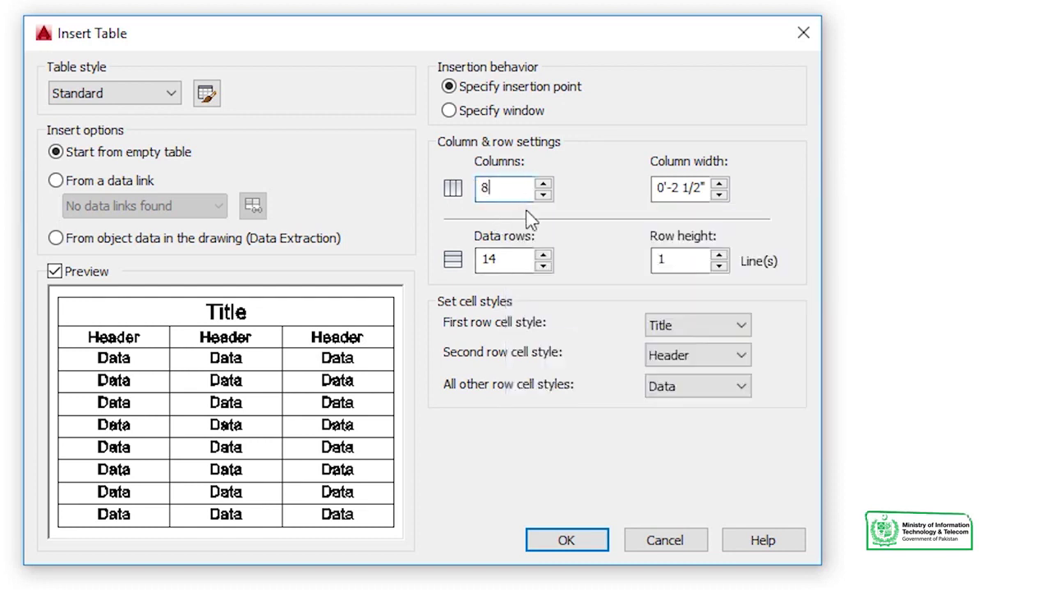
double_click(493, 259)
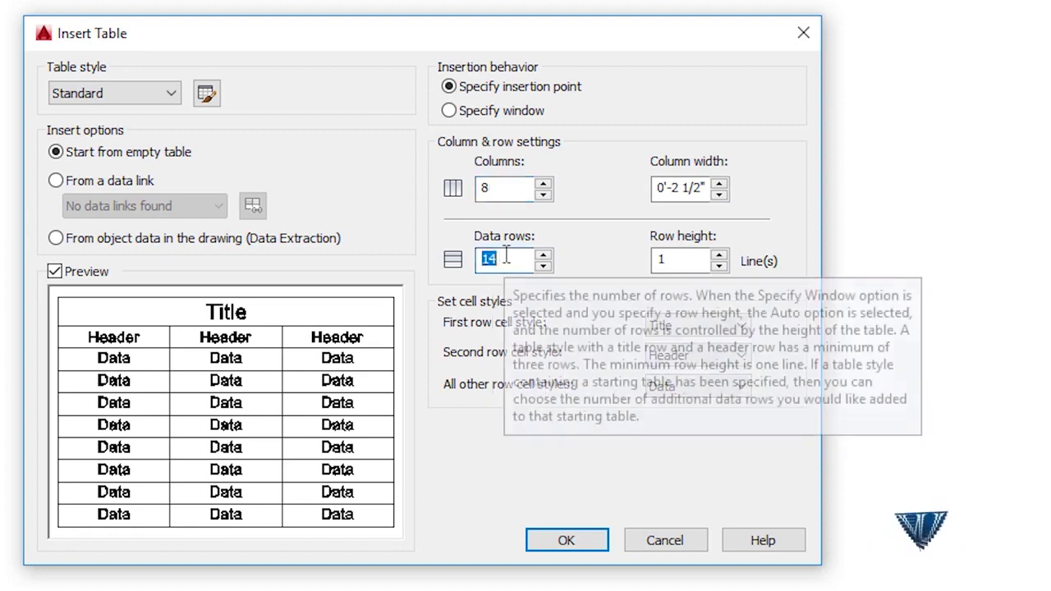
text(1)
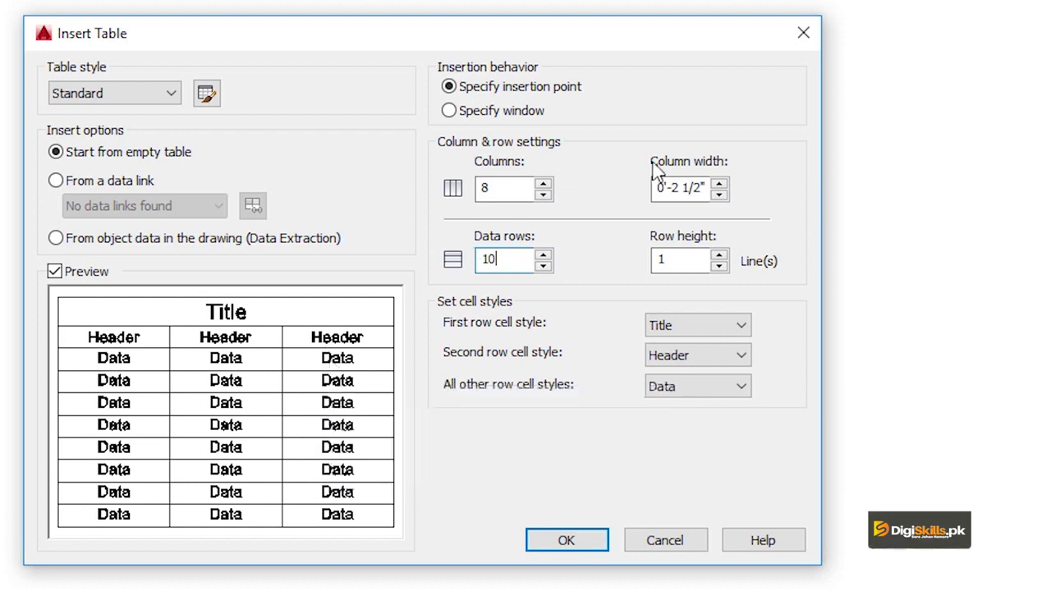
- Set the table's column width to 8"
click(661, 187)
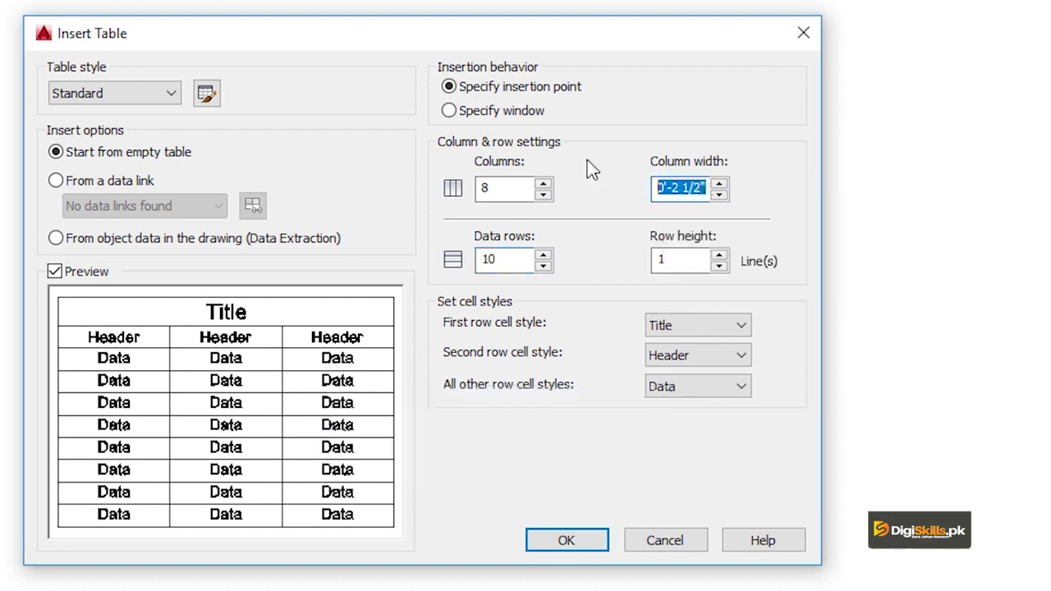
click(695, 188)
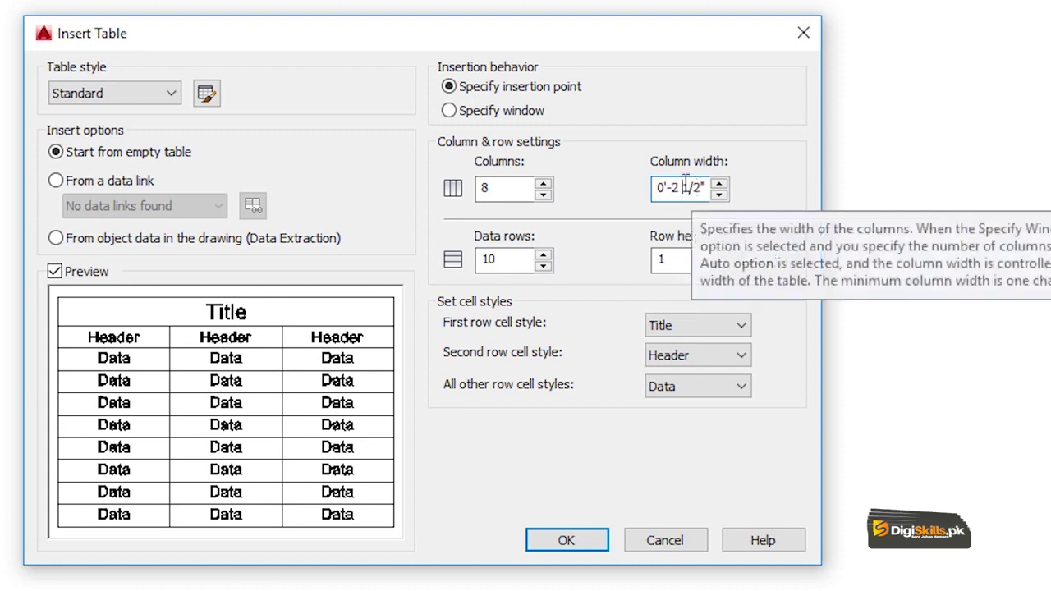
click(684, 188)
text(8)
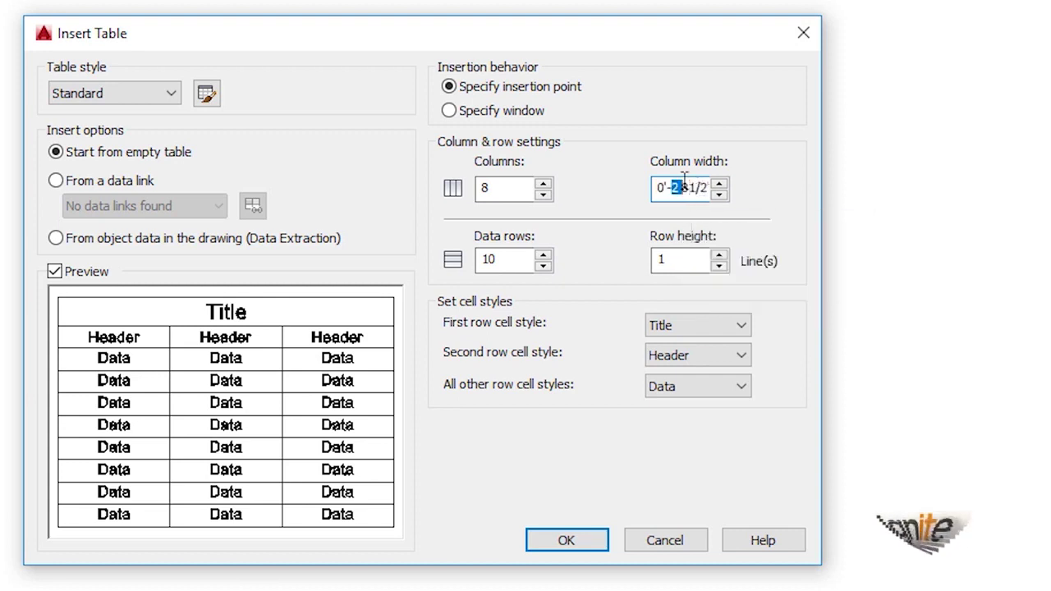
drag(657, 188, 706, 188)
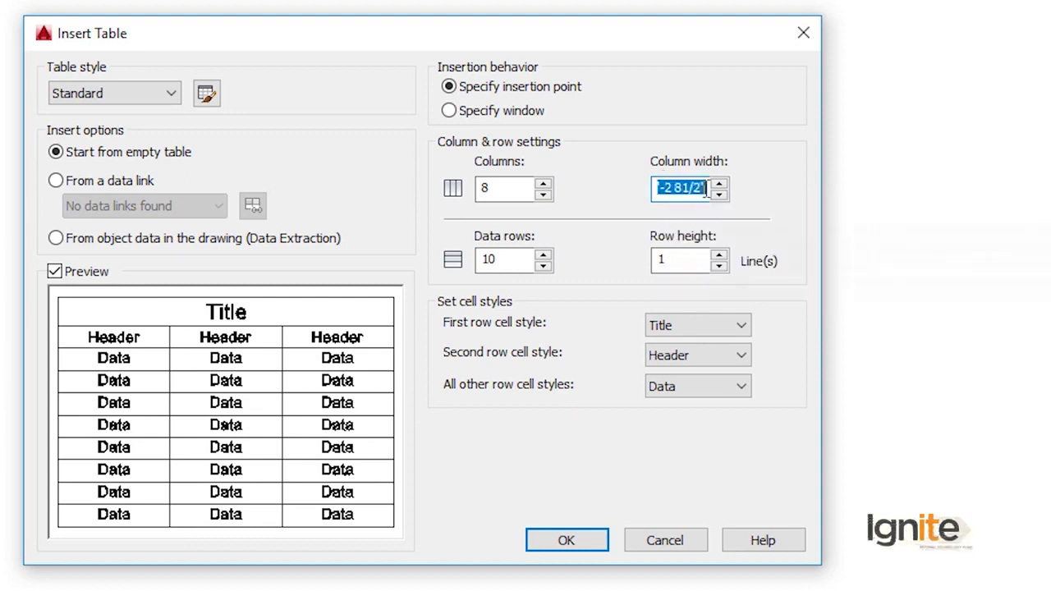
key(BackSpace)
text(8)
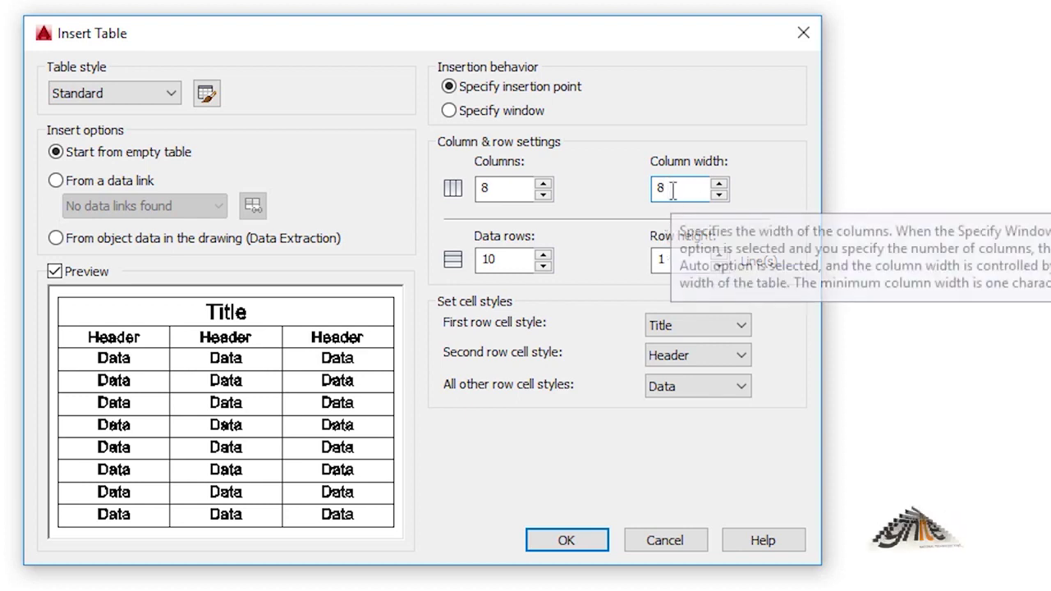
text(")
- Set the table's row height to 6 lines
click(678, 260)
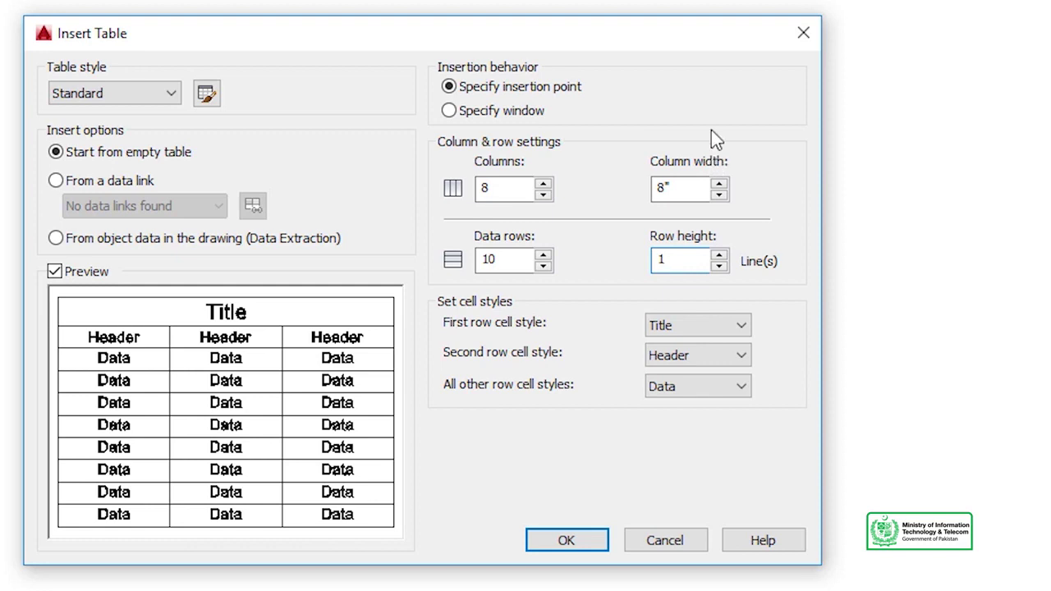
drag(666, 260, 645, 260)
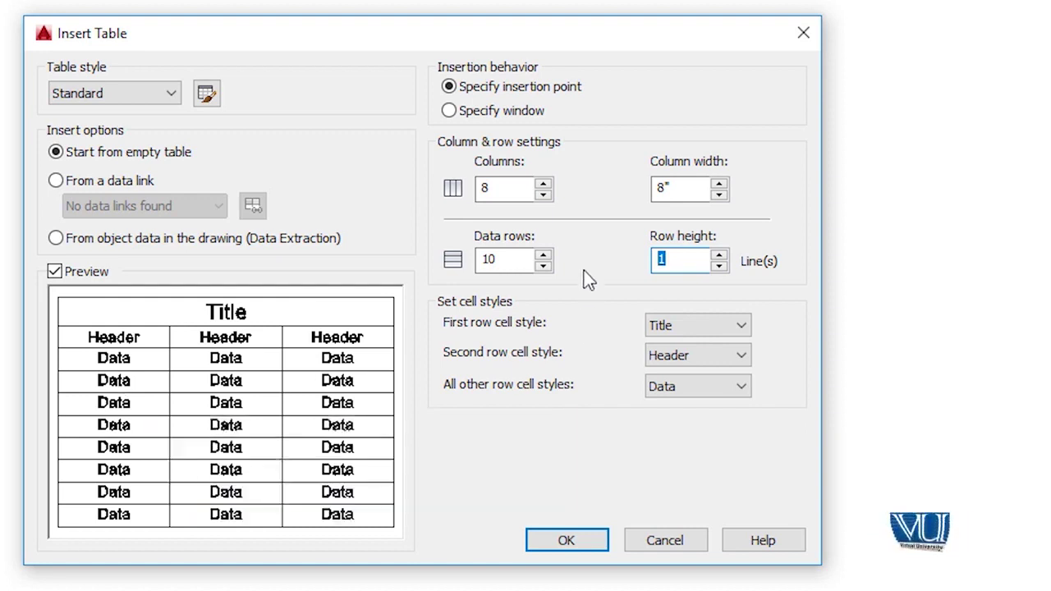
text(6)
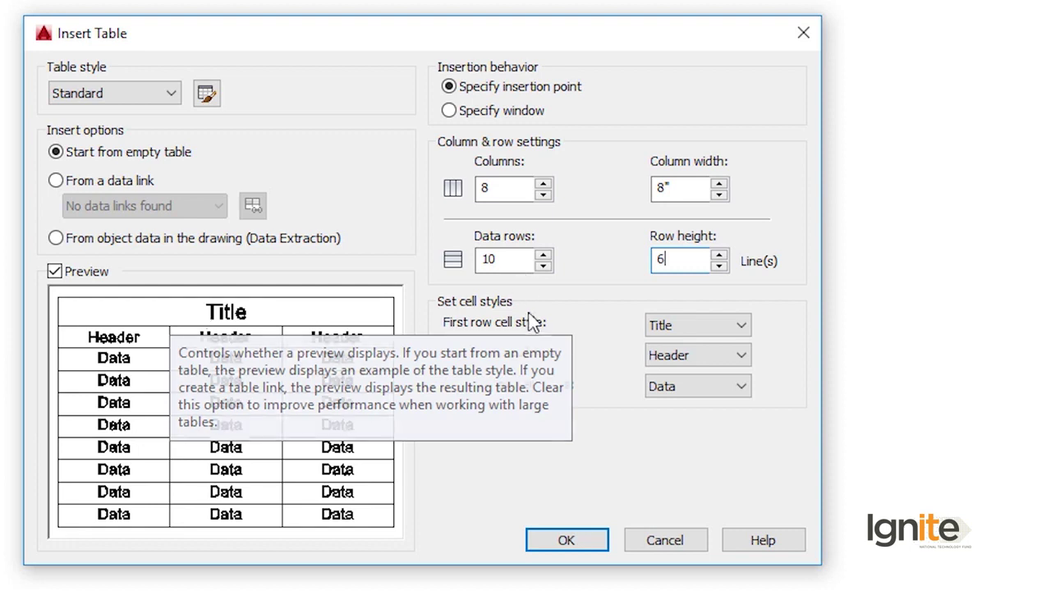
- Try Data and Header as the first row's cell style and return it to Title
click(670, 327)
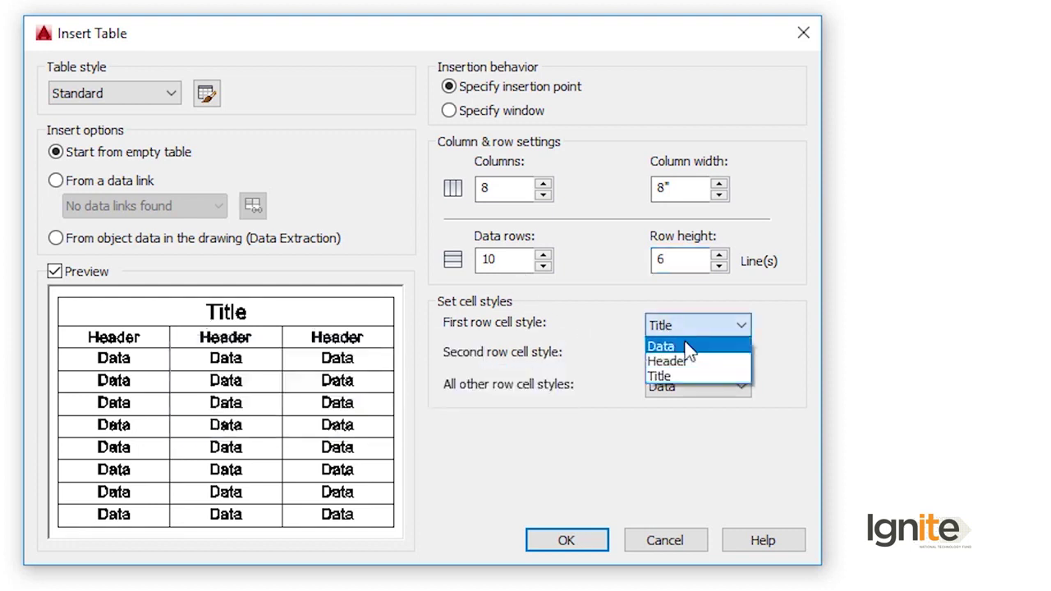
click(680, 344)
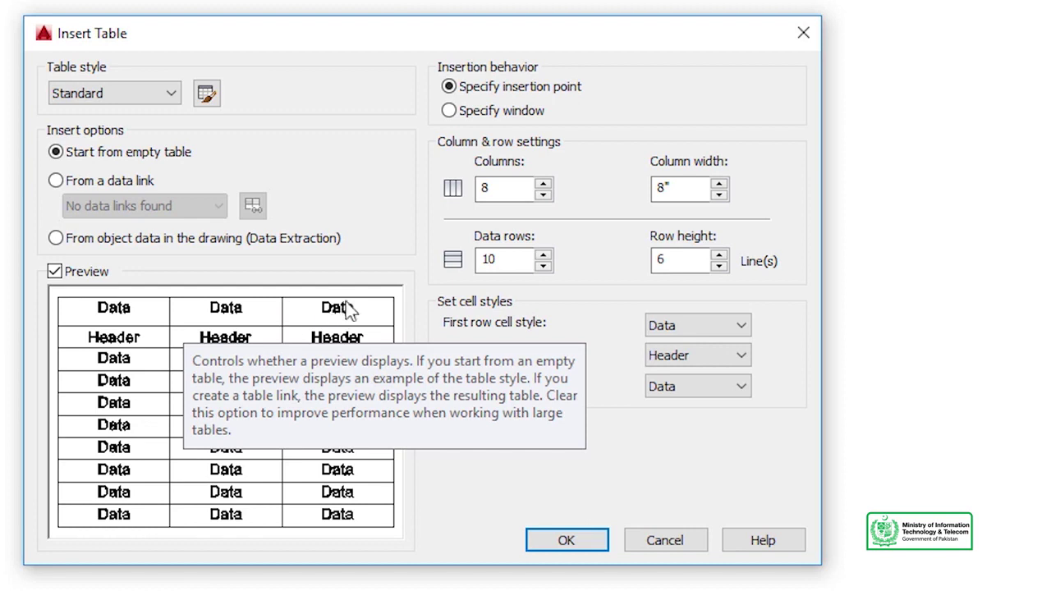
click(693, 326)
click(664, 363)
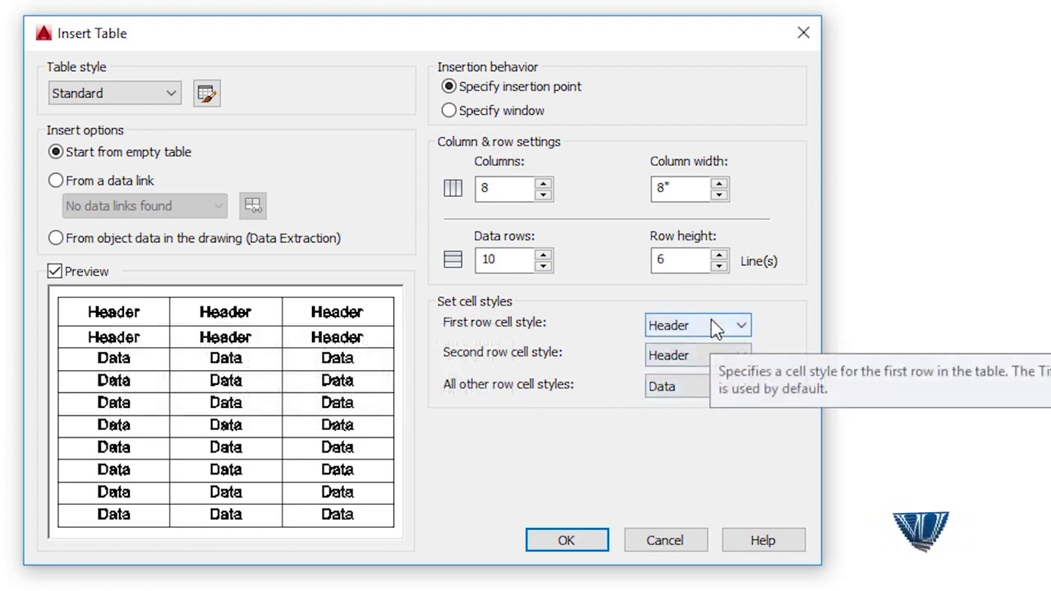
click(736, 330)
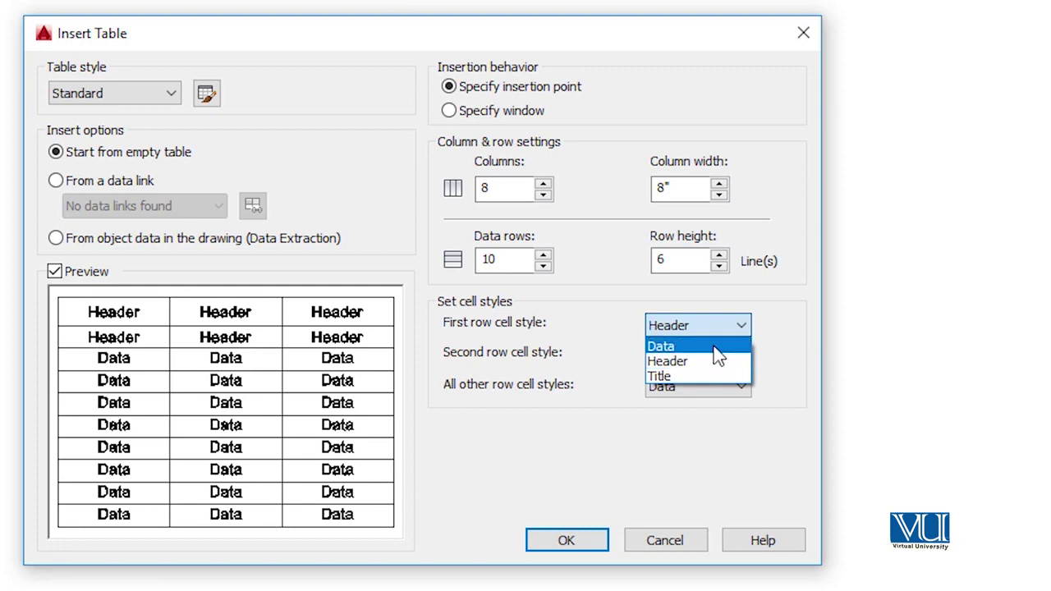
click(697, 376)
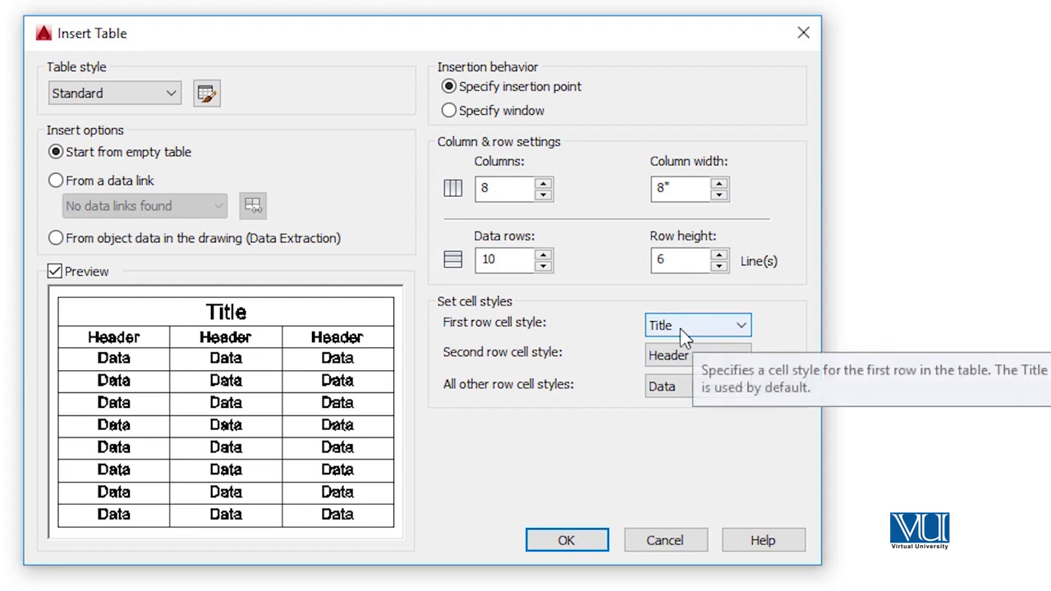
- Try Title as the second row's cell style and return it to Header
click(687, 356)
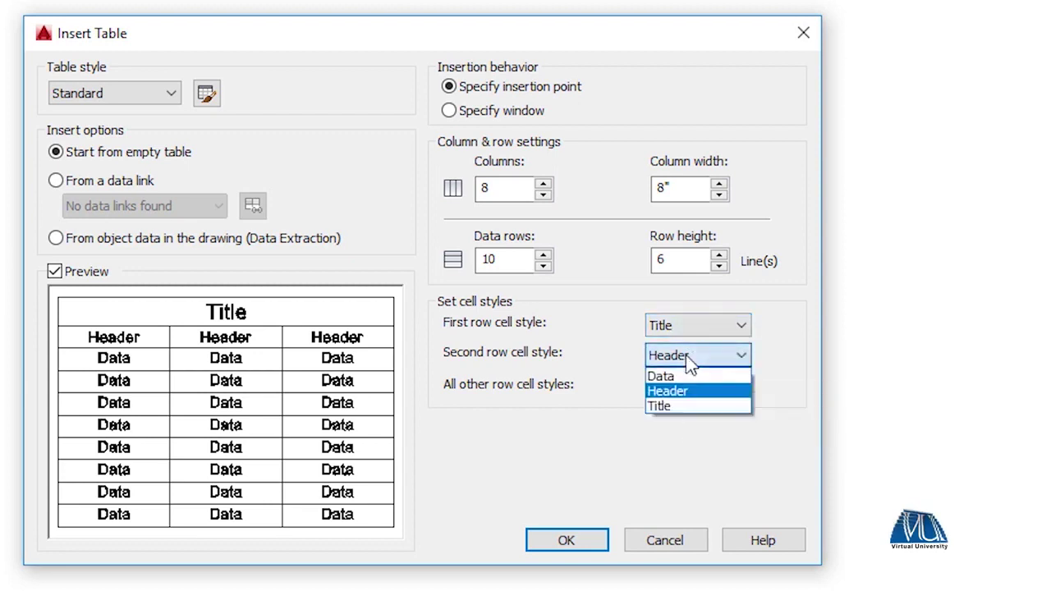
click(686, 355)
click(685, 355)
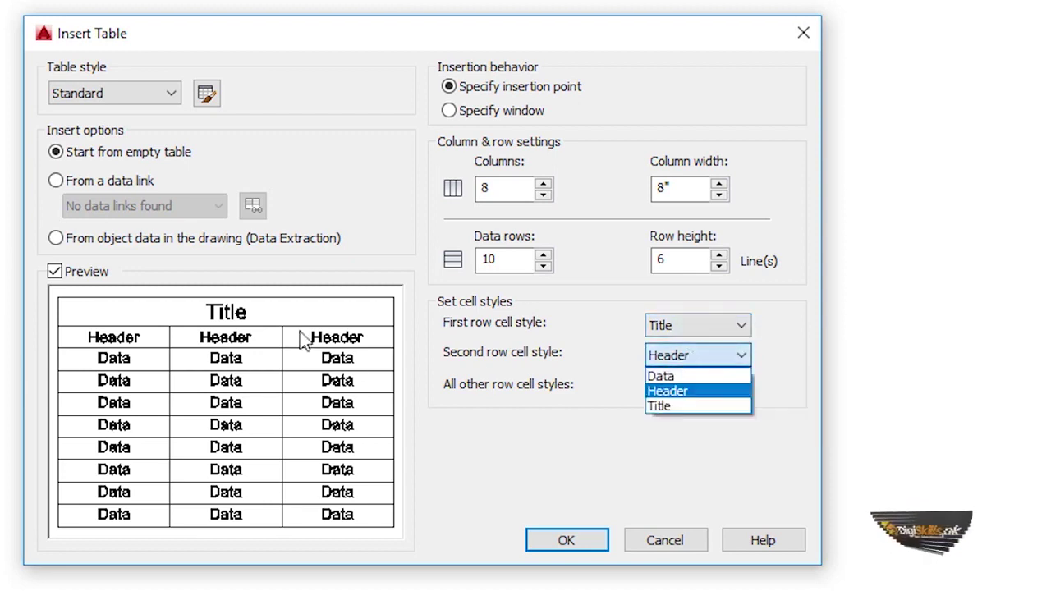
click(667, 407)
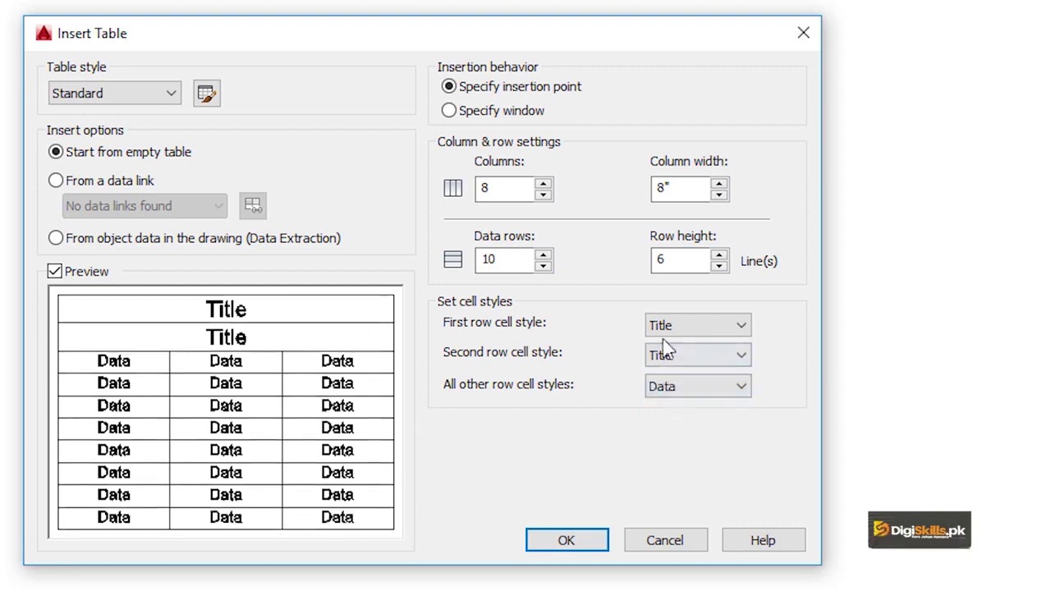
click(665, 355)
click(666, 393)
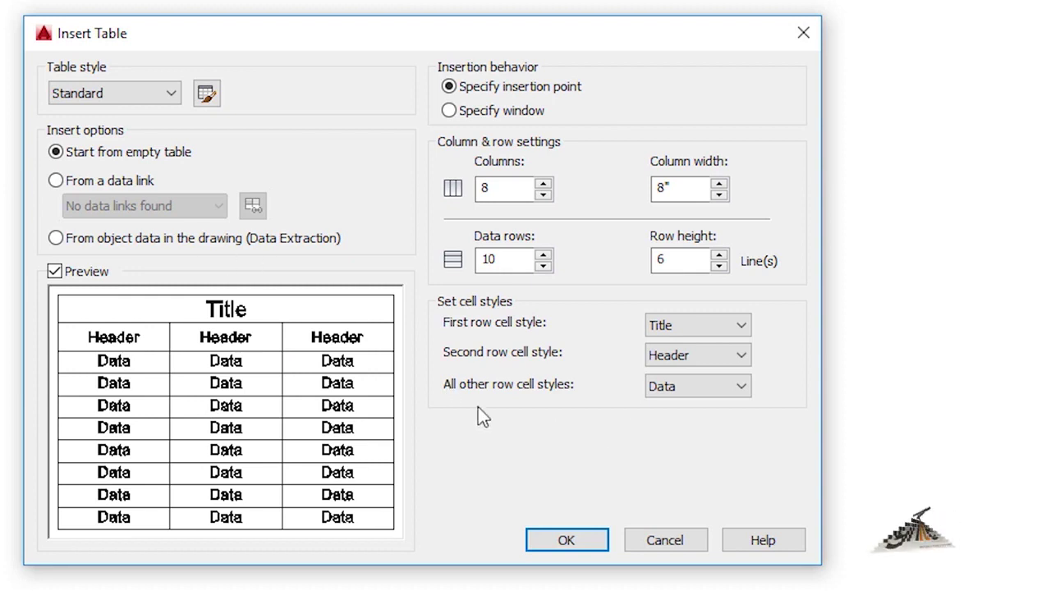
- Keep Data as the cell style for all other rows and accept the table settings to begin placing the table
click(686, 390)
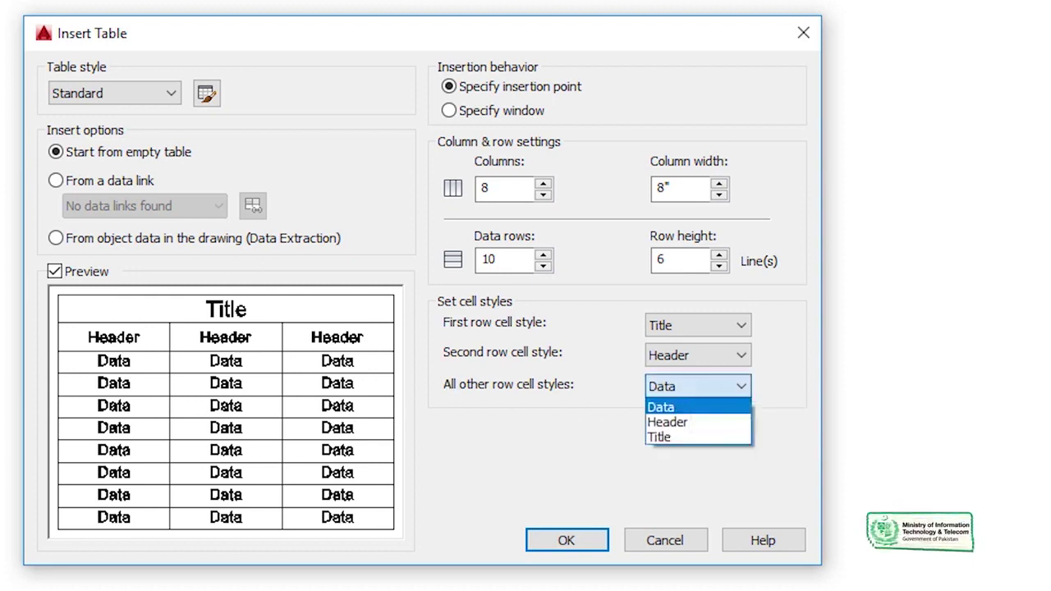
click(713, 407)
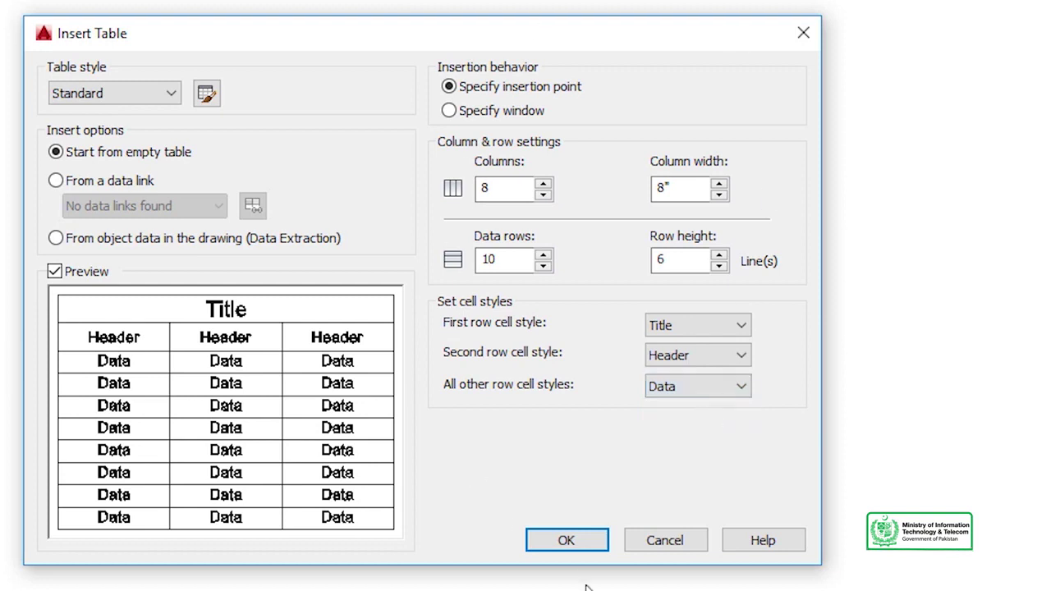
click(566, 543)
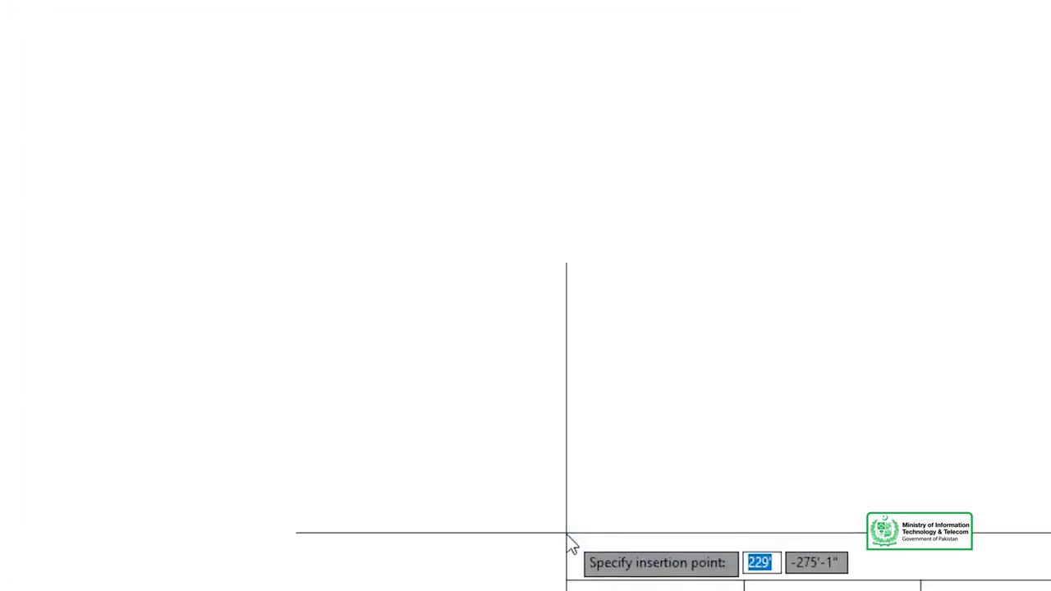